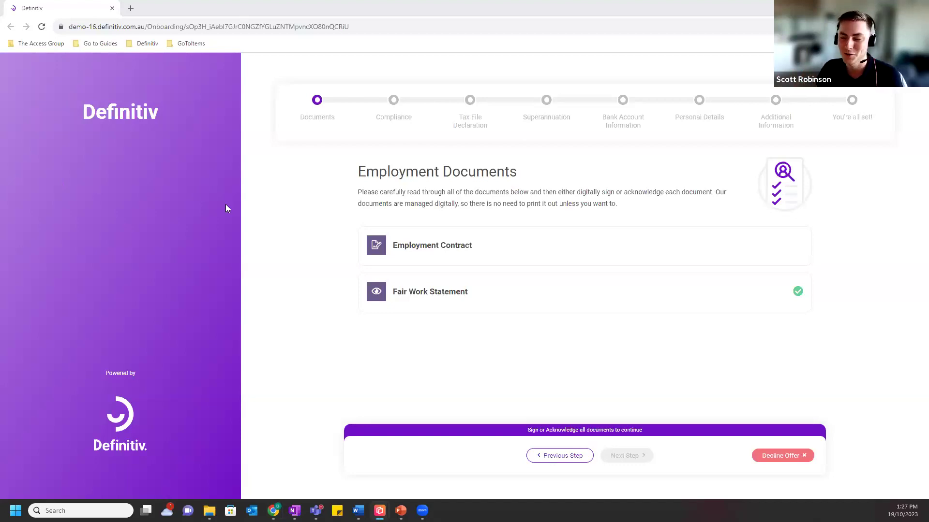
Open the Employment Contract, scroll through it and proceed to signing.
{"action": "left_click", "coordinate": [425, 249]}
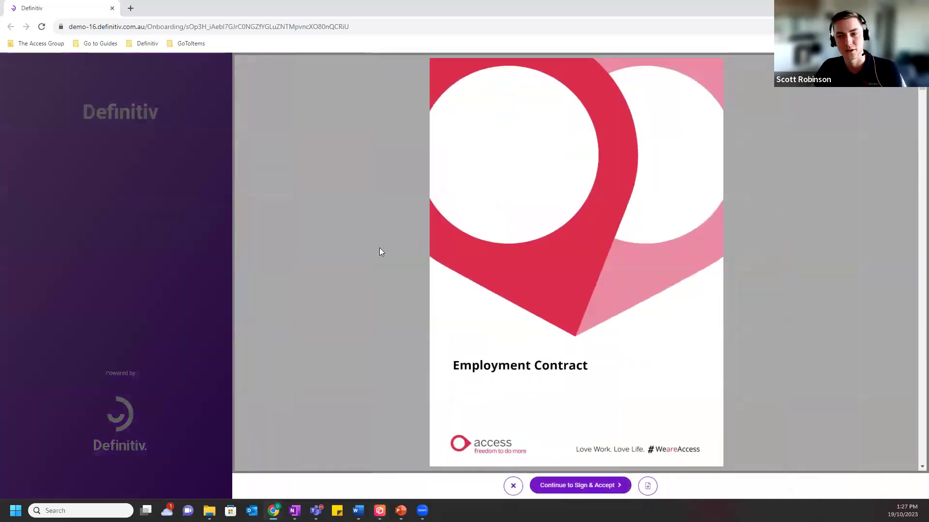
{"action": "scroll", "coordinate": [552, 228], "scroll_direction": "down", "scroll_amount": 10}
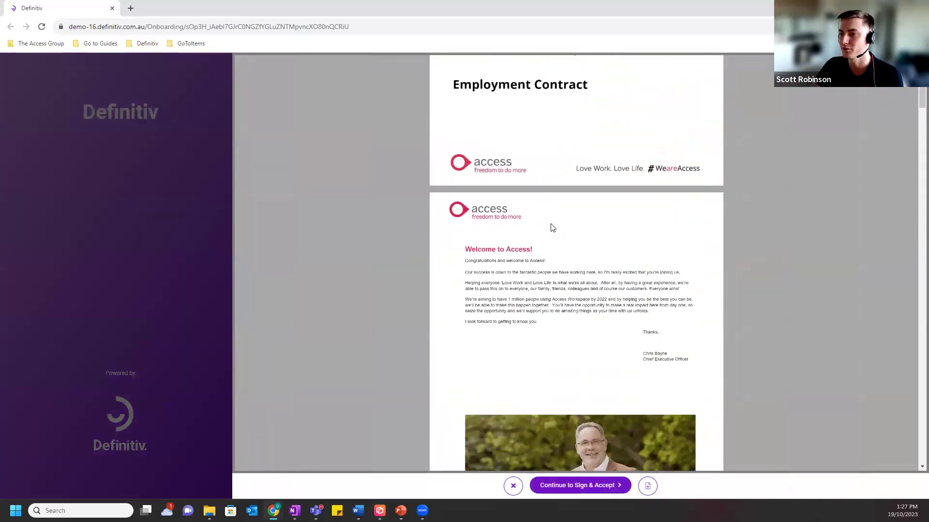
{"action": "scroll", "coordinate": [550, 230], "scroll_direction": "down", "scroll_amount": 1}
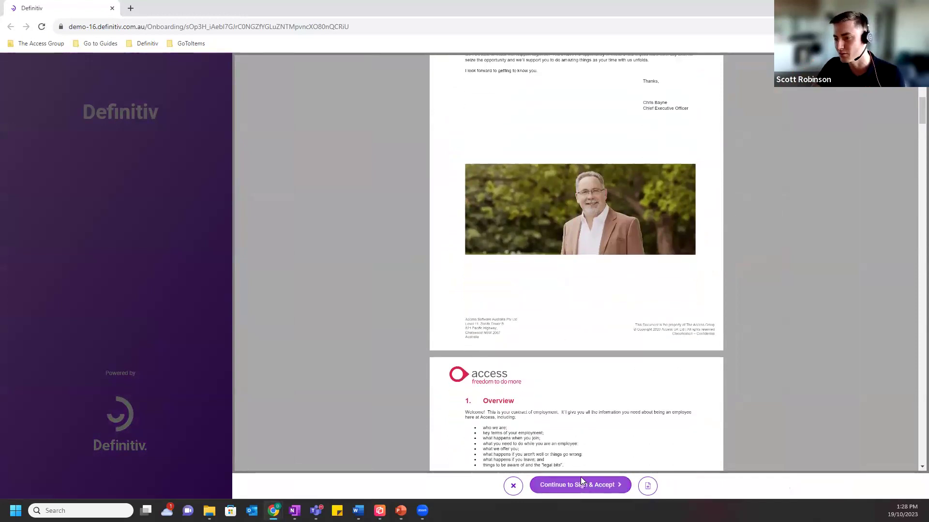
{"action": "left_click", "coordinate": [580, 481]}
Draw a signature, sign and accept the Employment Contract, and advance to Compliance.
{"action": "left_click_drag", "start_coordinate": [550, 145], "coordinate": [551, 161]}
{"action": "mouse_move", "coordinate": [571, 148]}
{"action": "left_mouse_down"}
{"action": "mouse_move", "coordinate": [574, 173]}
{"action": "mouse_move", "coordinate": [547, 186]}
{"action": "mouse_move", "coordinate": [598, 188]}
{"action": "left_mouse_up"}
{"action": "left_click", "coordinate": [623, 312]}
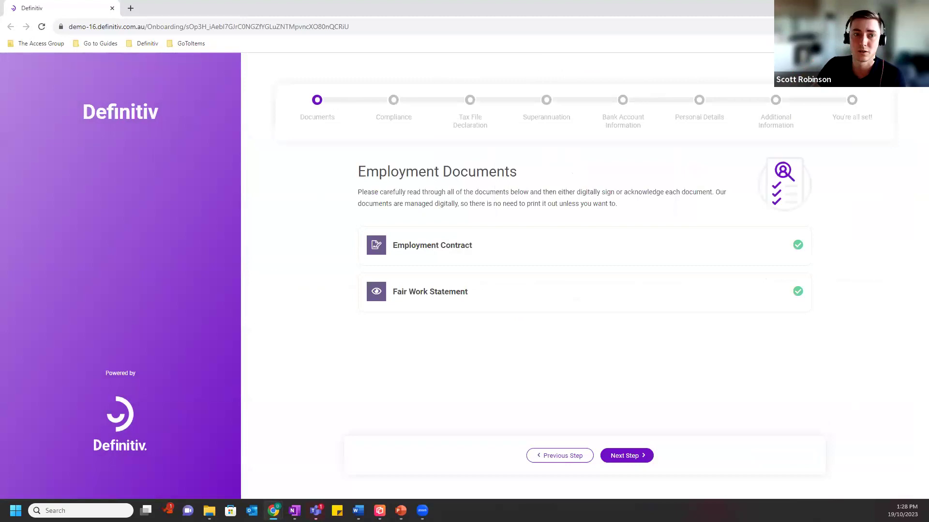
{"action": "key", "text": "alt+Tab"}
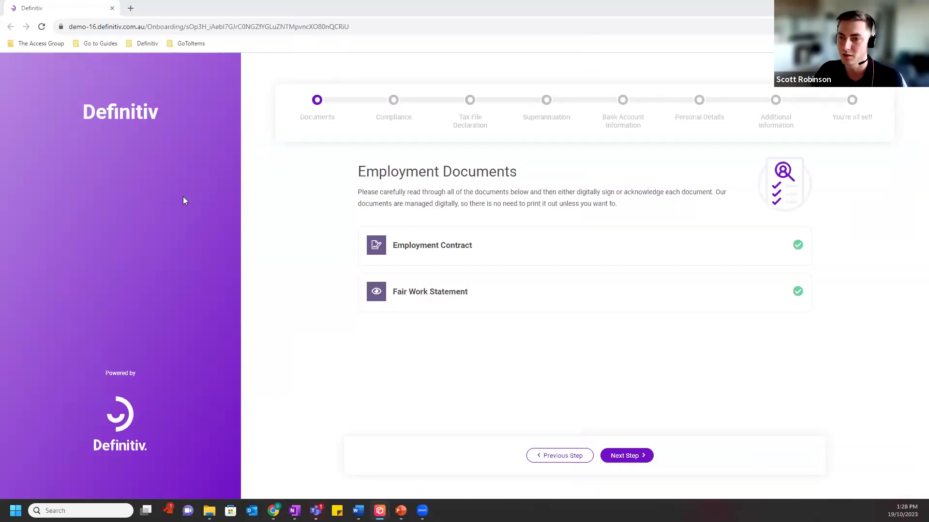
{"action": "left_click", "coordinate": [631, 456]}
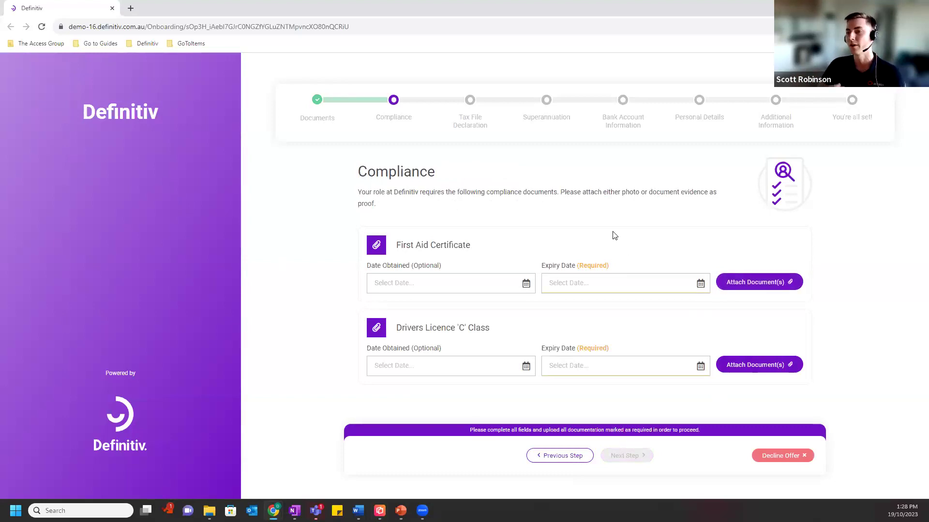
Start attaching First Aid Cert Example.png to the First Aid Certificate via the mirrored phone's media picker.
{"action": "left_click", "coordinate": [752, 282]}
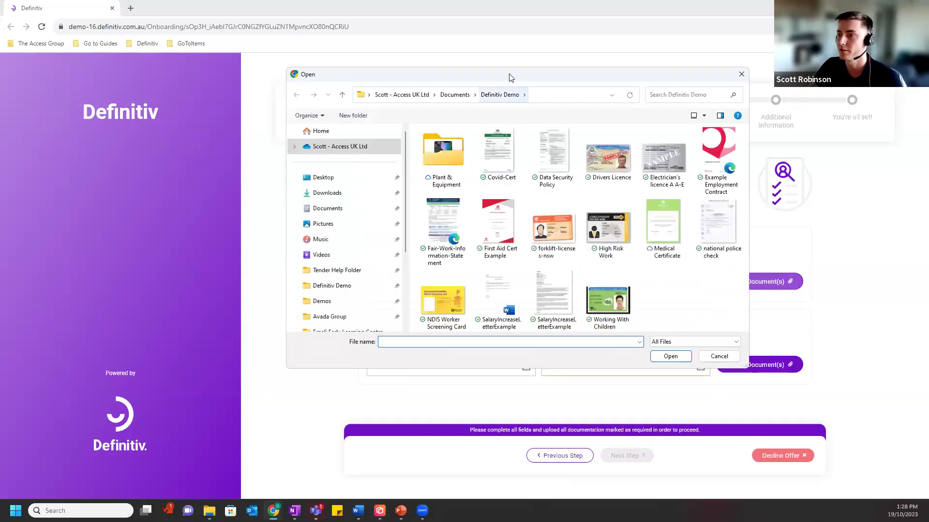
{"action": "left_click_drag", "start_coordinate": [505, 76], "coordinate": [255, 61]}
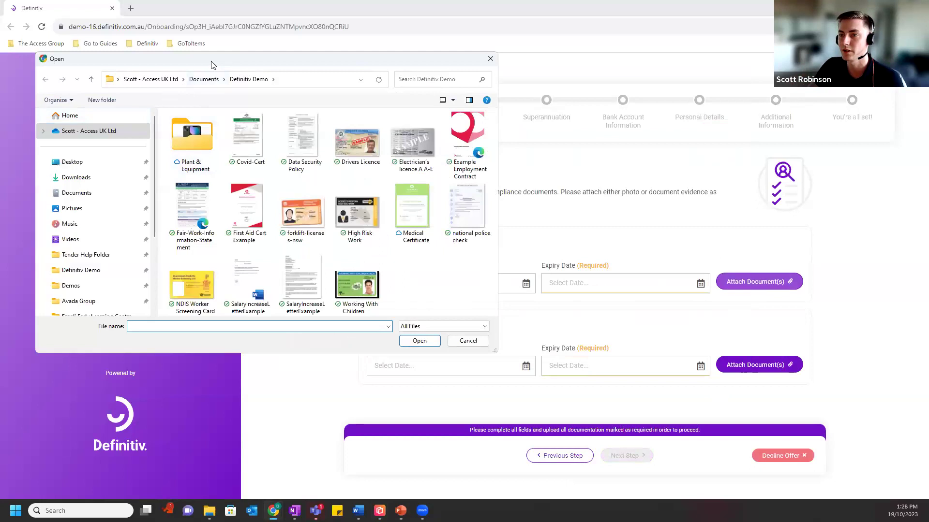
{"action": "left_click_drag", "start_coordinate": [151, 63], "coordinate": [116, 62]}
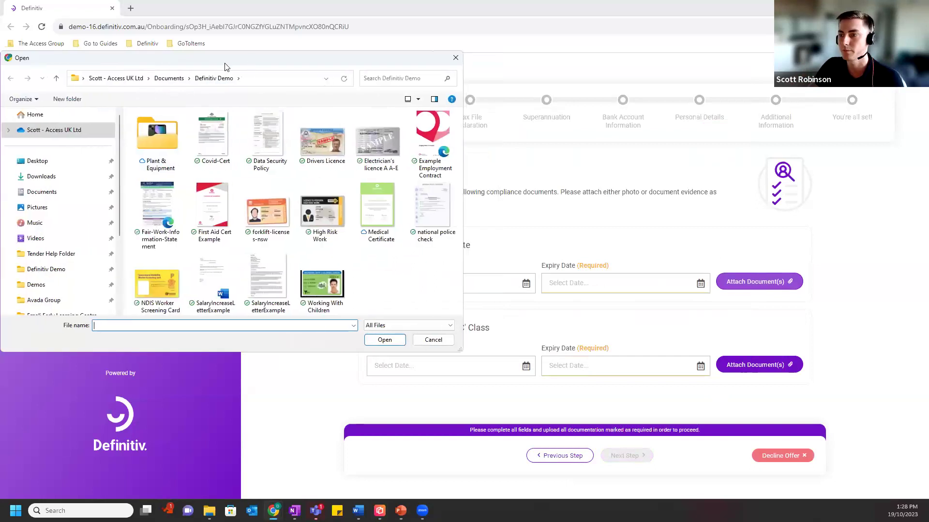
{"action": "key", "text": "Escape"}
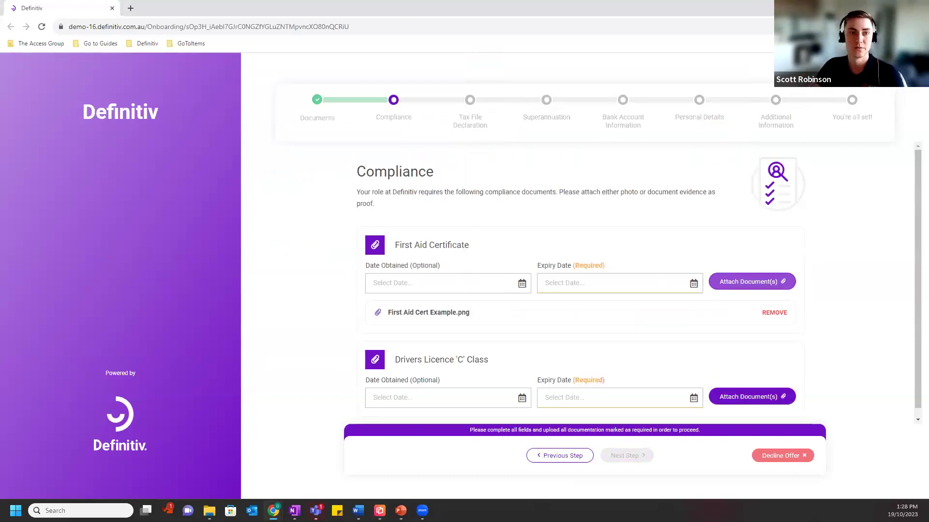
{"action": "key", "text": "alt+Tab"}
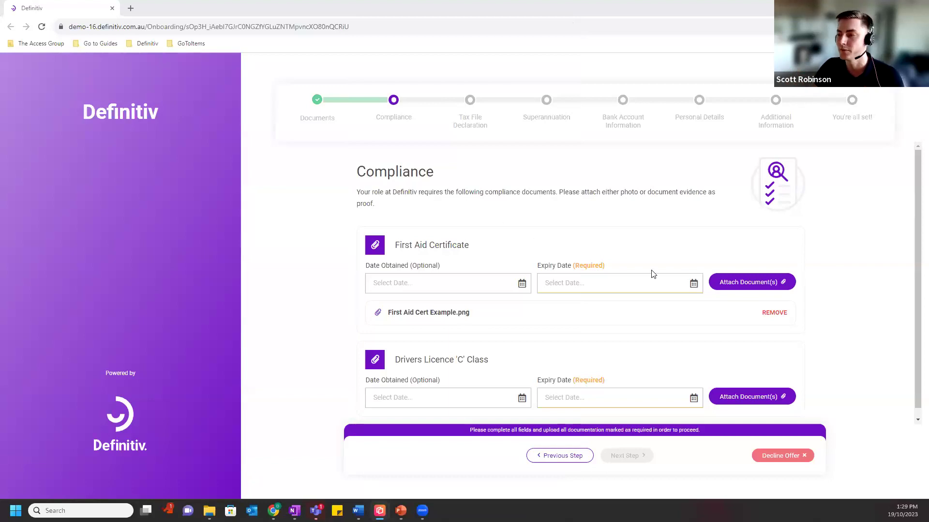
Set the First Aid Certificate expiry date to 10/10/2024.
{"action": "left_click", "coordinate": [694, 284]}
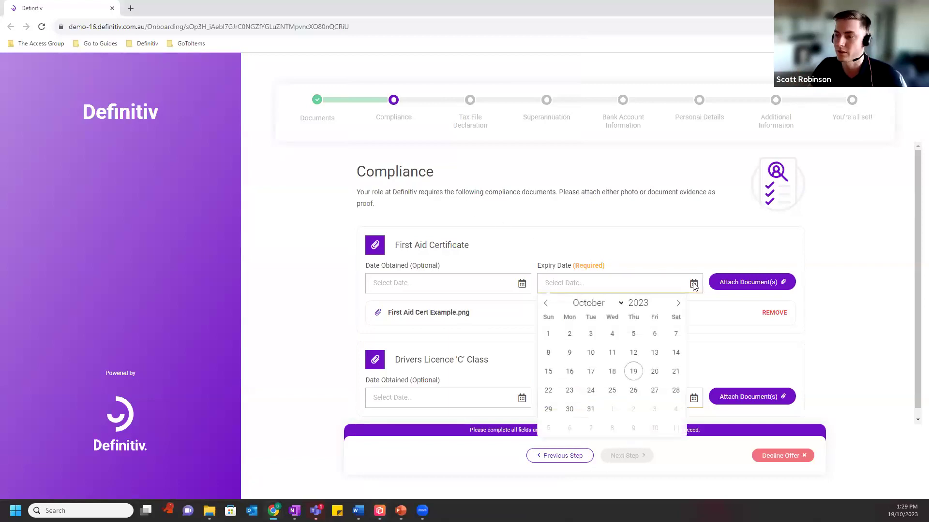
{"action": "left_click", "coordinate": [650, 300]}
{"action": "left_click", "coordinate": [633, 352]}
{"action": "scroll", "coordinate": [638, 339], "scroll_direction": "down", "scroll_amount": 1}
Attach Drivers Licence.png and set the licence expiry date to 15/10/2025.
{"action": "left_click", "coordinate": [737, 387]}
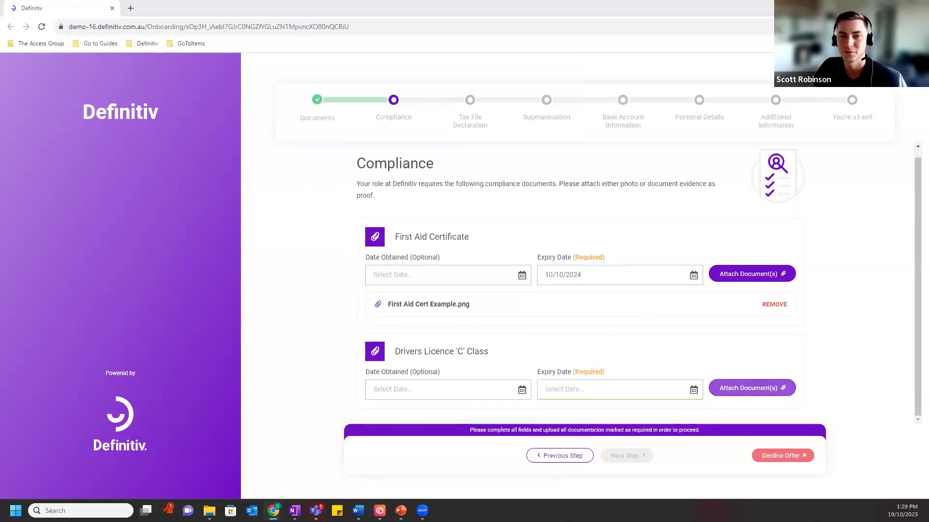
{"action": "scroll", "coordinate": [684, 344], "scroll_direction": "down", "scroll_amount": 1}
{"action": "left_click", "coordinate": [690, 359]}
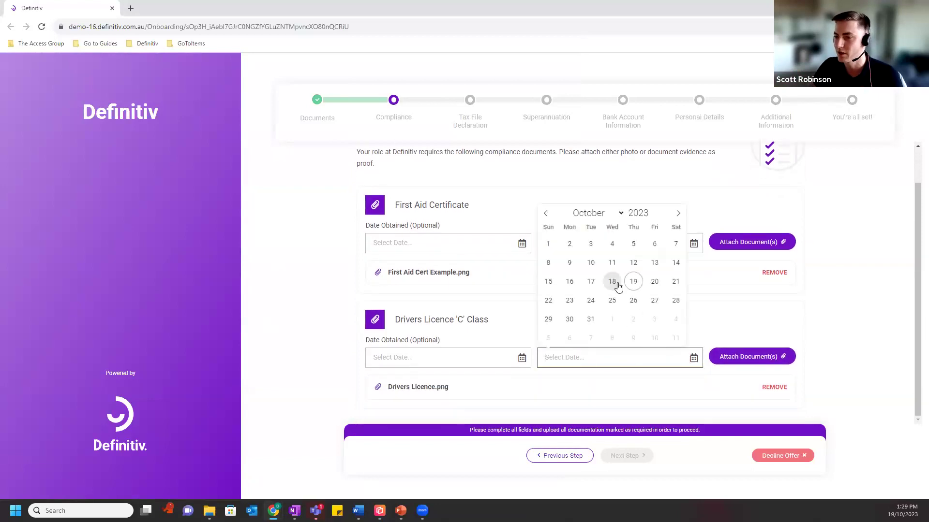
{"action": "left_click", "coordinate": [652, 212]}
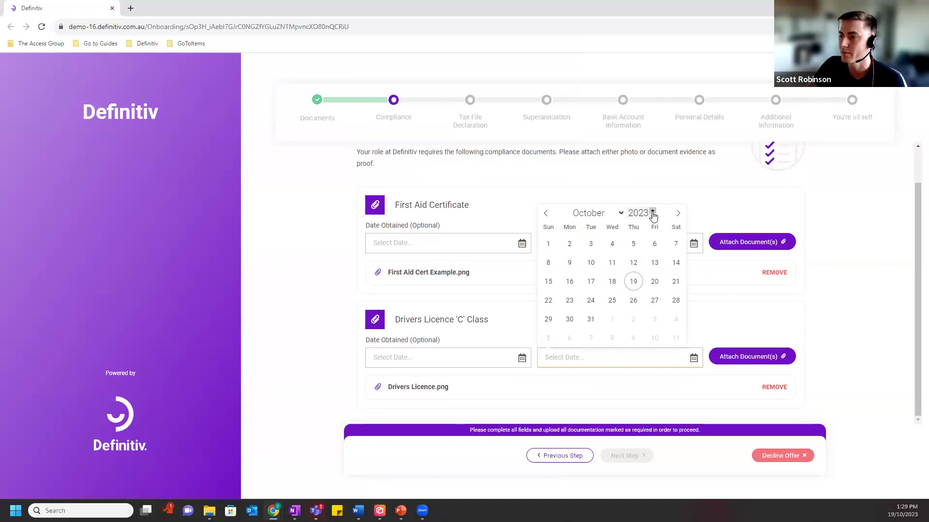
{"action": "left_click", "coordinate": [652, 211]}
{"action": "left_click", "coordinate": [612, 282]}
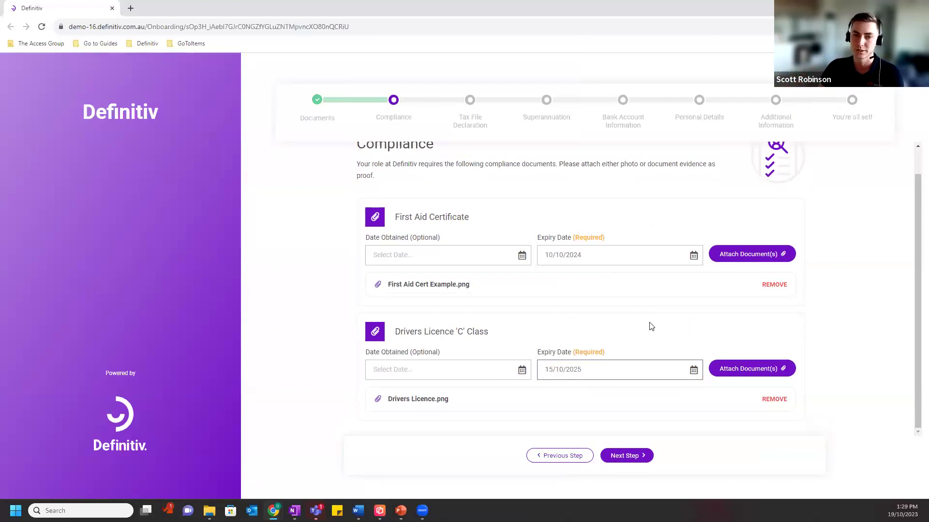
Enter the employee's tax file number on the Tax File Declaration.
{"action": "left_click", "coordinate": [649, 460]}
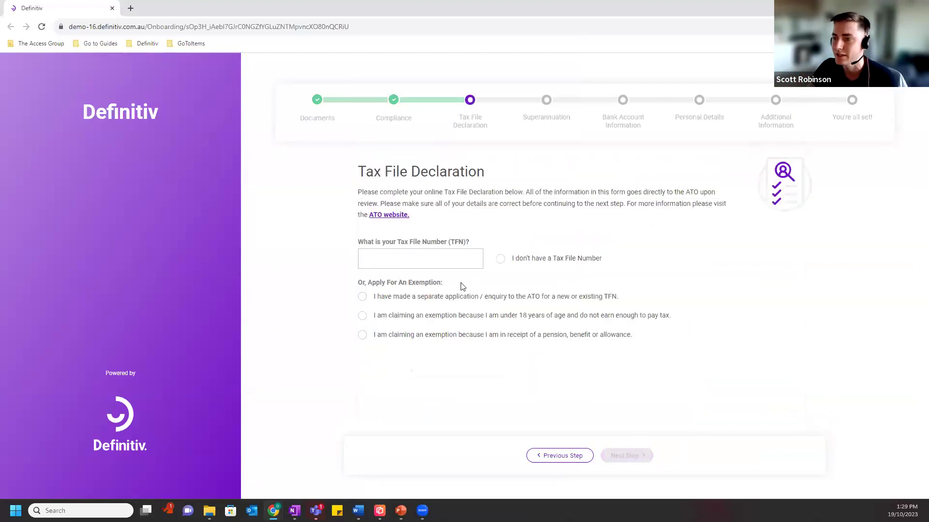
{"action": "left_click", "coordinate": [404, 262]}
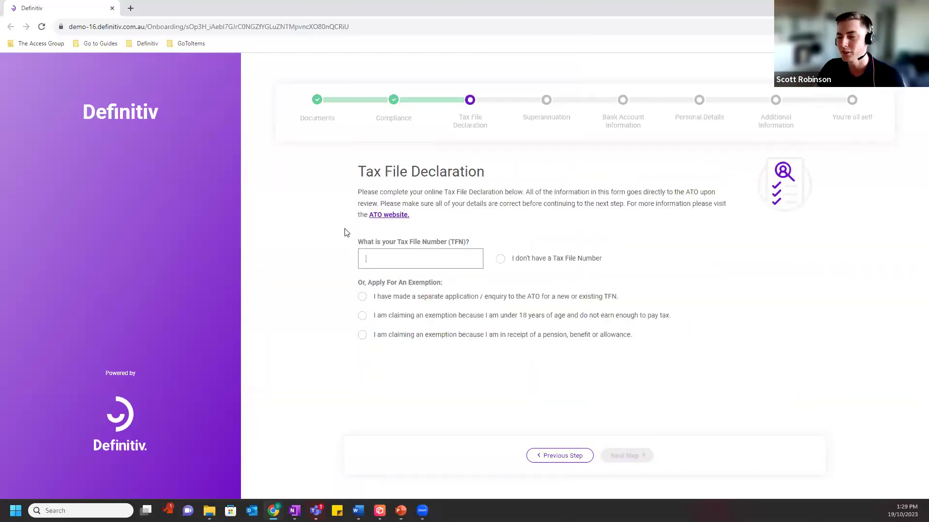
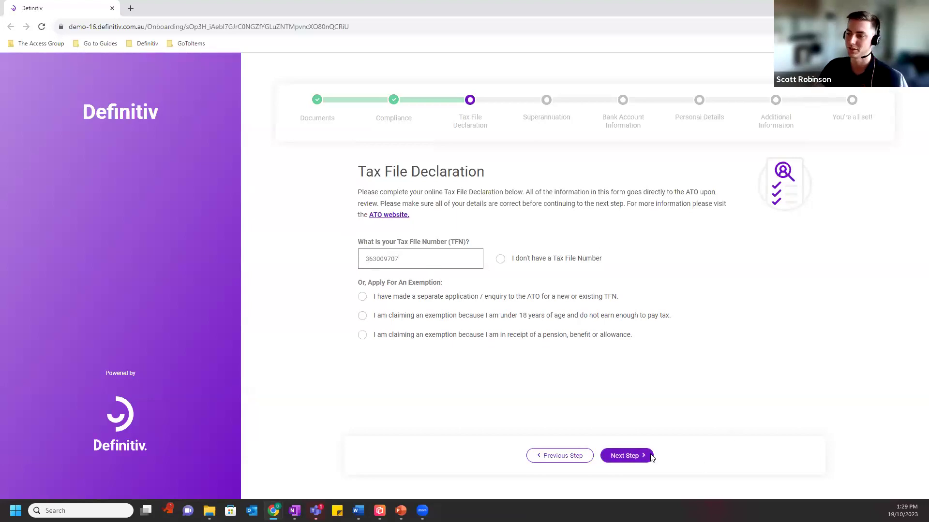
{"action": "left_click", "coordinate": [633, 452]}
Declare Australian residency, claim the tax-free threshold, and answer No to study-loan debt.
{"action": "left_click", "coordinate": [362, 264]}
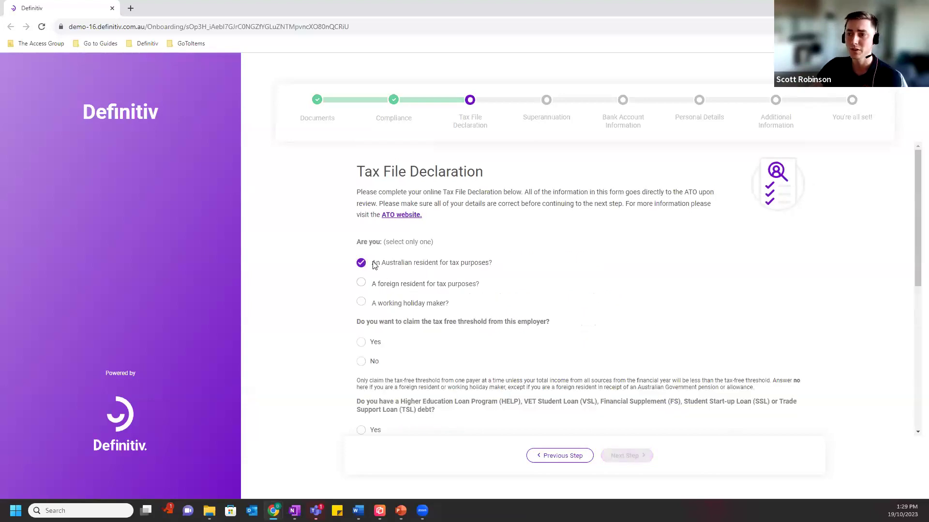
{"action": "scroll", "coordinate": [385, 270], "scroll_direction": "down", "scroll_amount": 1}
{"action": "left_click", "coordinate": [361, 294]}
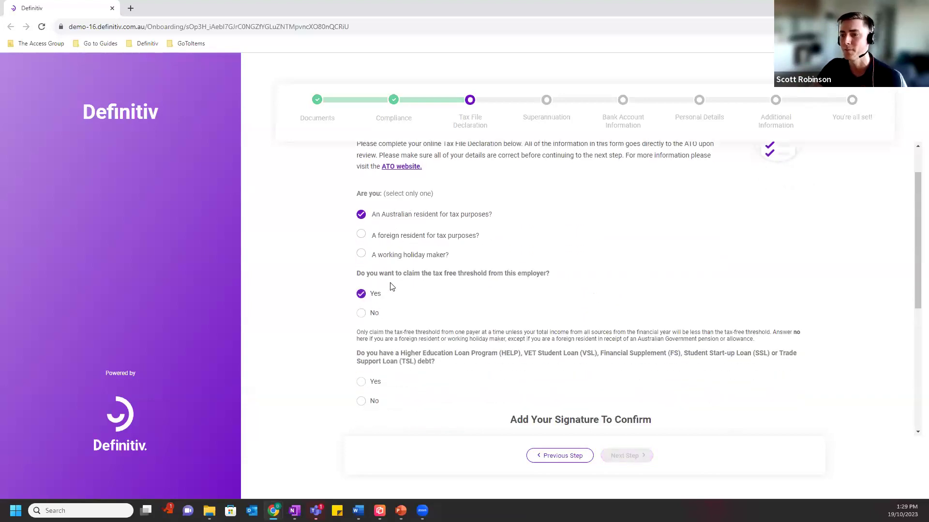
{"action": "scroll", "coordinate": [389, 288], "scroll_direction": "down", "scroll_amount": 3}
{"action": "left_click", "coordinate": [361, 256]}
{"action": "scroll", "coordinate": [550, 230], "scroll_direction": "down", "scroll_amount": 2}
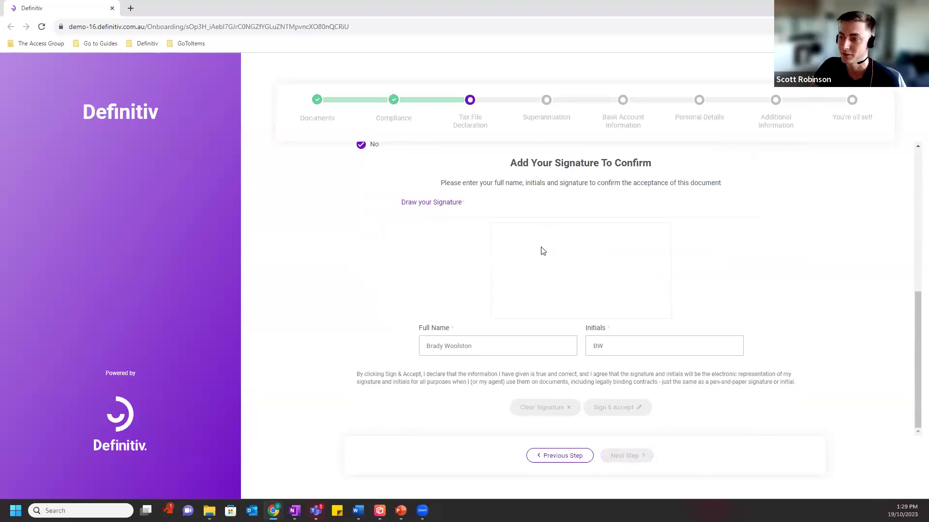
Draw a signature, sign and accept the tax declaration, and advance to Superannuation.
{"action": "left_click_drag", "start_coordinate": [535, 275], "coordinate": [538, 247]}
{"action": "mouse_move", "coordinate": [560, 246]}
{"action": "left_mouse_down"}
{"action": "mouse_move", "coordinate": [529, 264]}
{"action": "mouse_move", "coordinate": [560, 264]}
{"action": "left_mouse_up"}
{"action": "left_click_drag", "start_coordinate": [551, 272], "coordinate": [613, 239]}
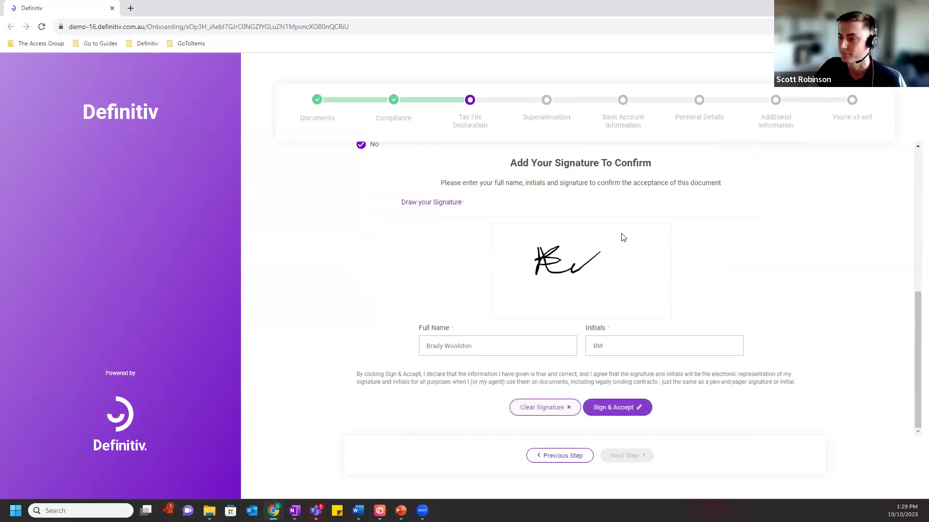
{"action": "left_click", "coordinate": [627, 408]}
{"action": "left_click", "coordinate": [628, 454]}
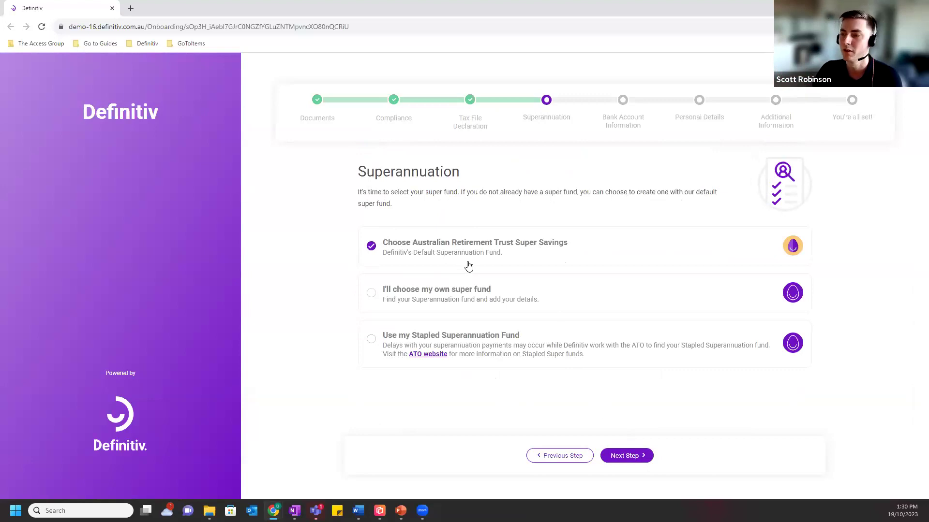
Choose your own super fund, search 'Rest Super' and select it as the fund.
{"action": "left_click", "coordinate": [444, 290]}
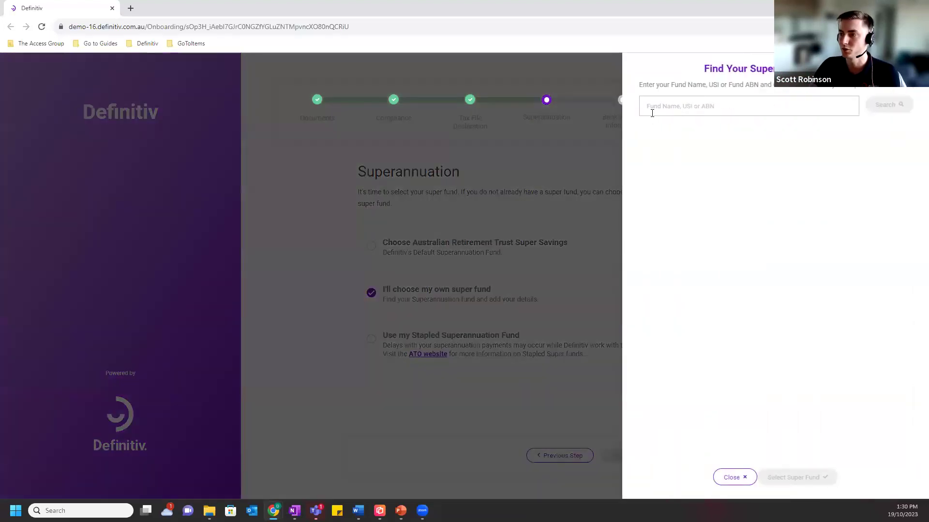
{"action": "type", "text": "REst Super"}
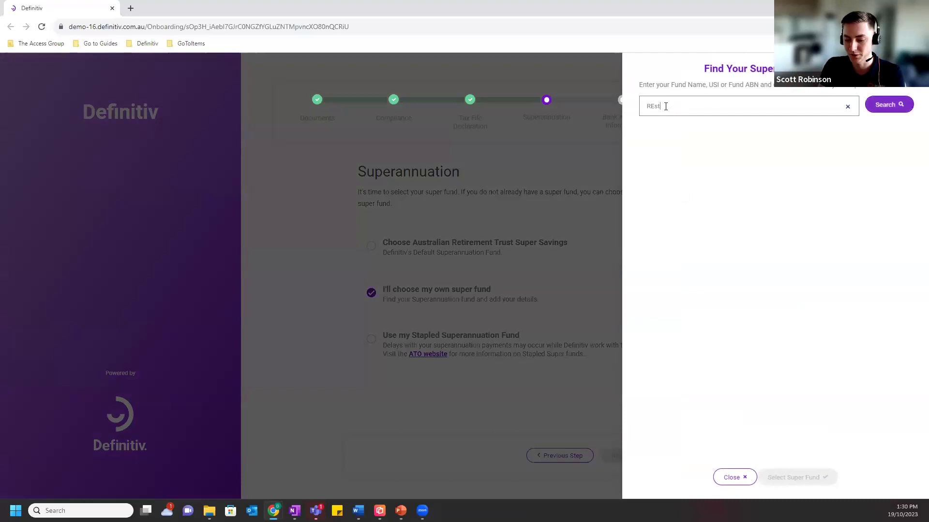
{"action": "left_click", "coordinate": [882, 103]}
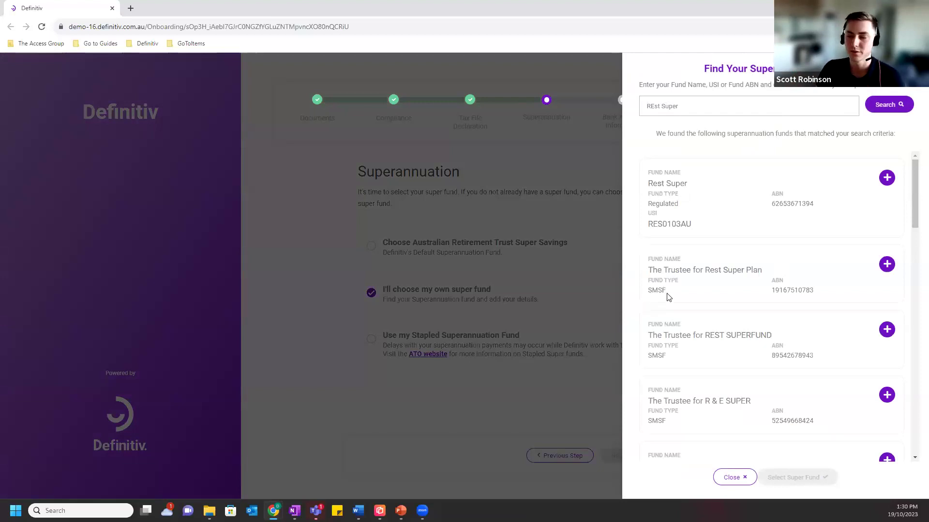
{"action": "left_click", "coordinate": [887, 179]}
{"action": "left_click", "coordinate": [794, 477]}
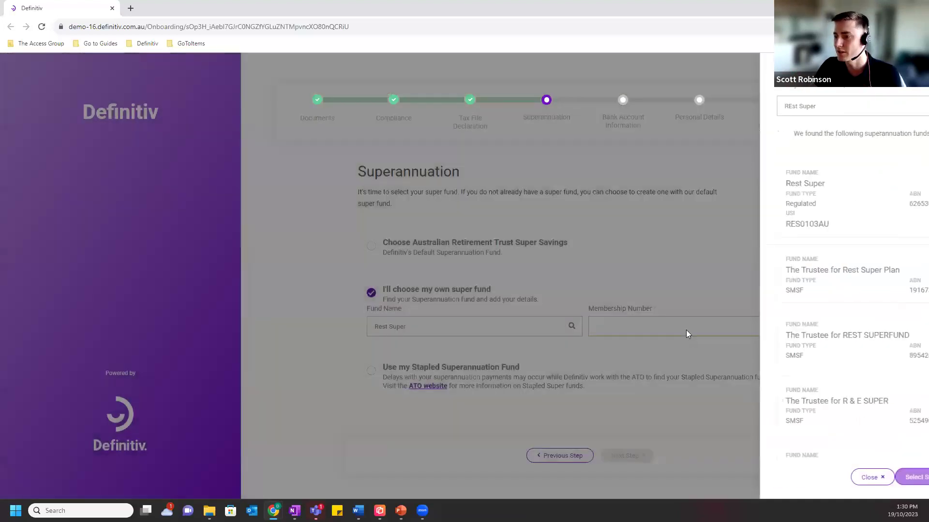
Enter the fund membership number and advance to Bank Account Information.
{"action": "left_click", "coordinate": [686, 327]}
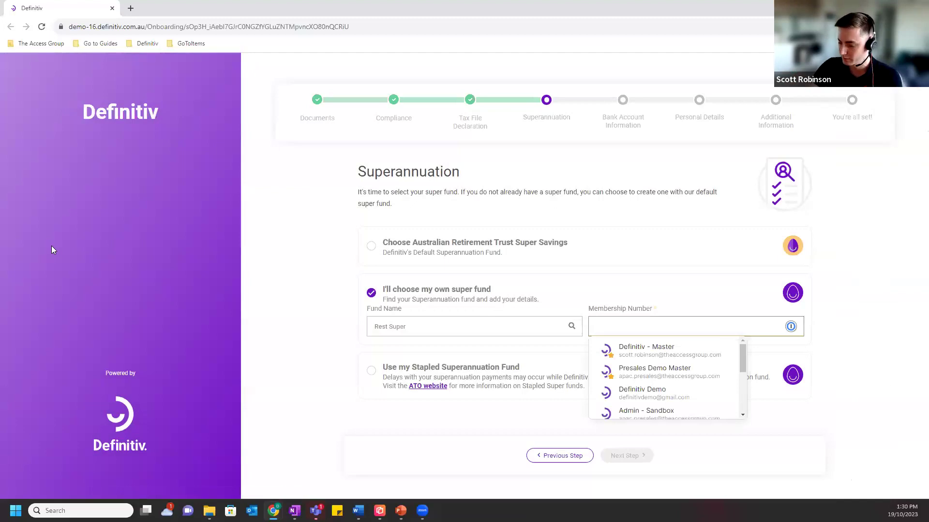
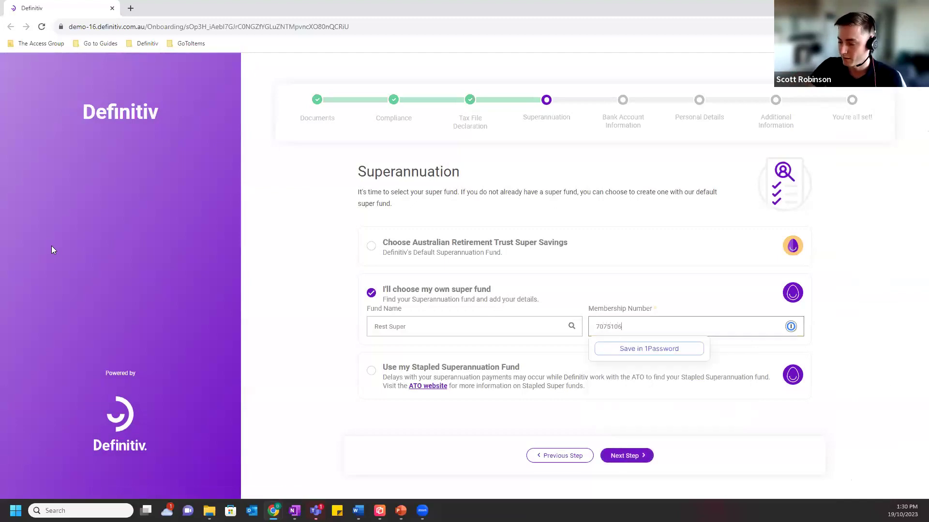
{"action": "left_click", "coordinate": [639, 456]}
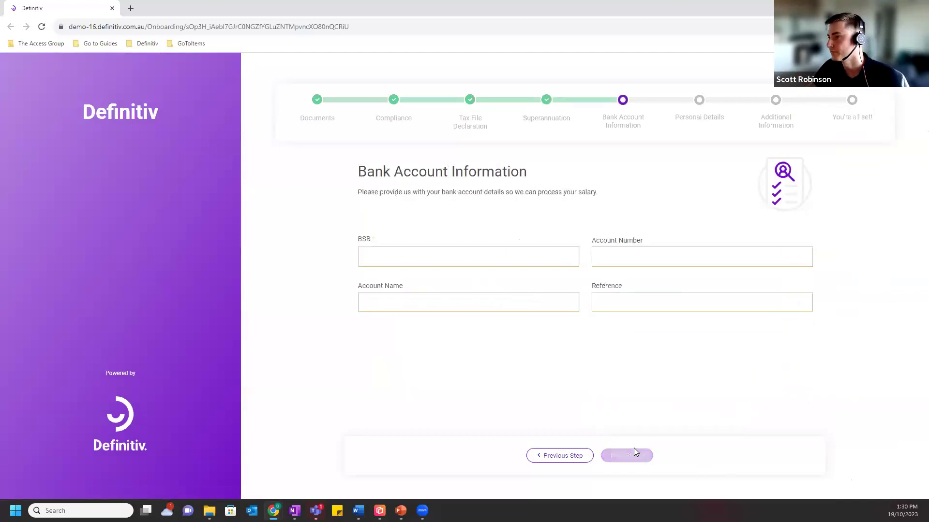
Enter the BSB and the bank account number.
{"action": "left_click", "coordinate": [489, 261]}
{"action": "type", "text": "014289"}
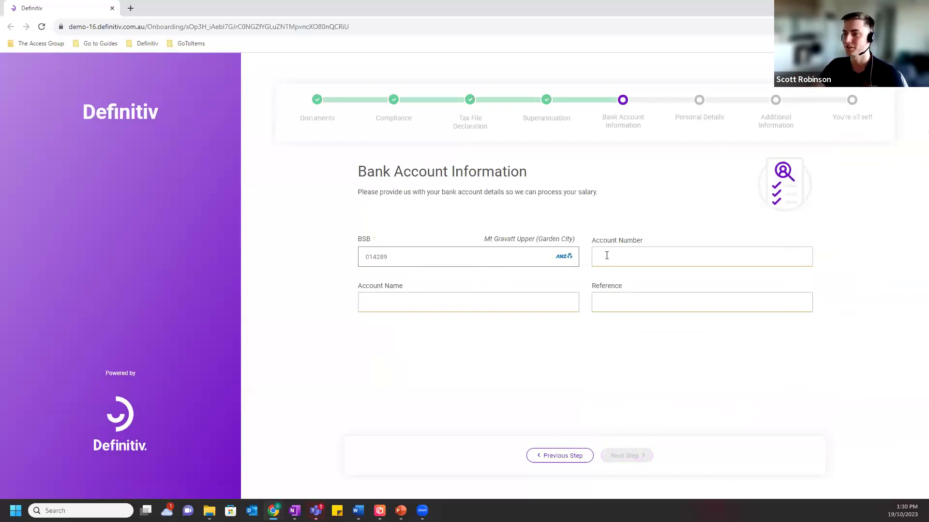
{"action": "left_click", "coordinate": [624, 258]}
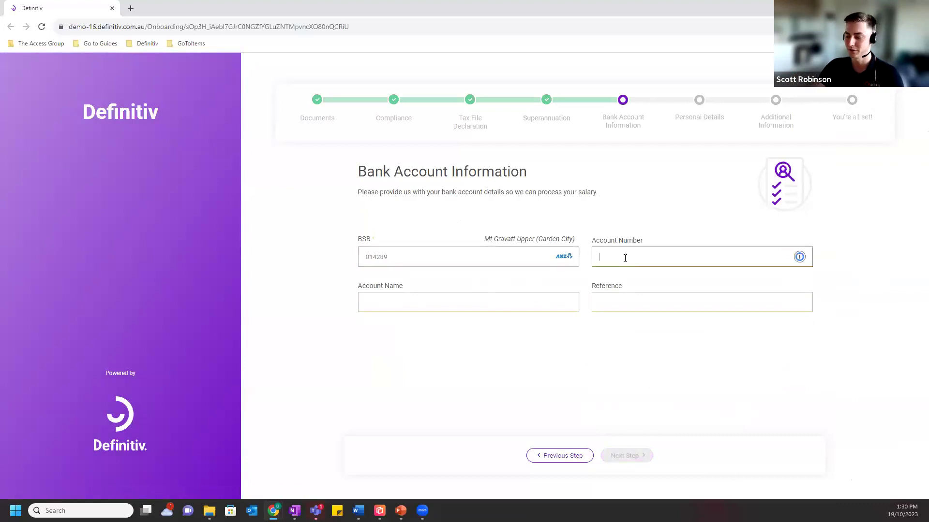
Fill account name and reference with '1', correct the account number, and advance to Personal Details.
{"action": "left_click", "coordinate": [515, 304]}
{"action": "type", "text": "1"}
{"action": "left_click", "coordinate": [651, 306]}
{"action": "type", "text": "1"}
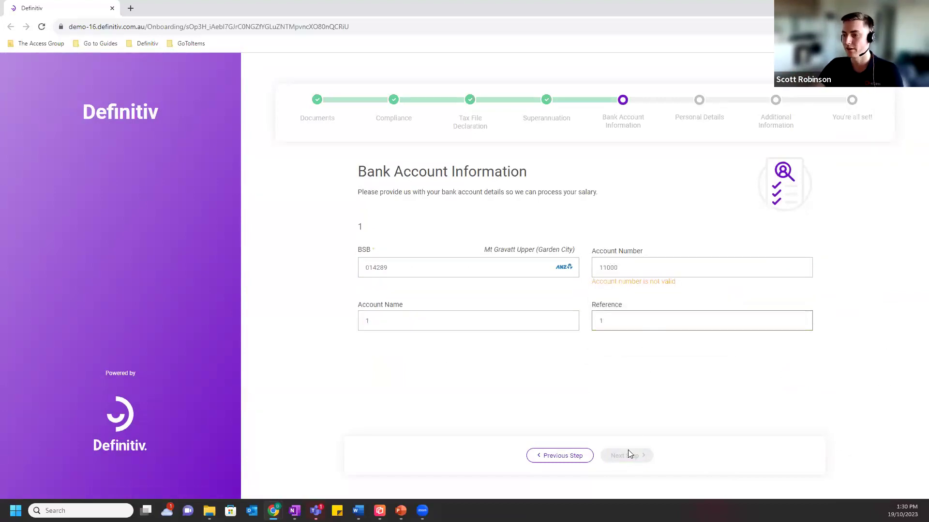
{"action": "left_click", "coordinate": [646, 270]}
{"action": "type", "text": "0"}
{"action": "left_click", "coordinate": [624, 455]}
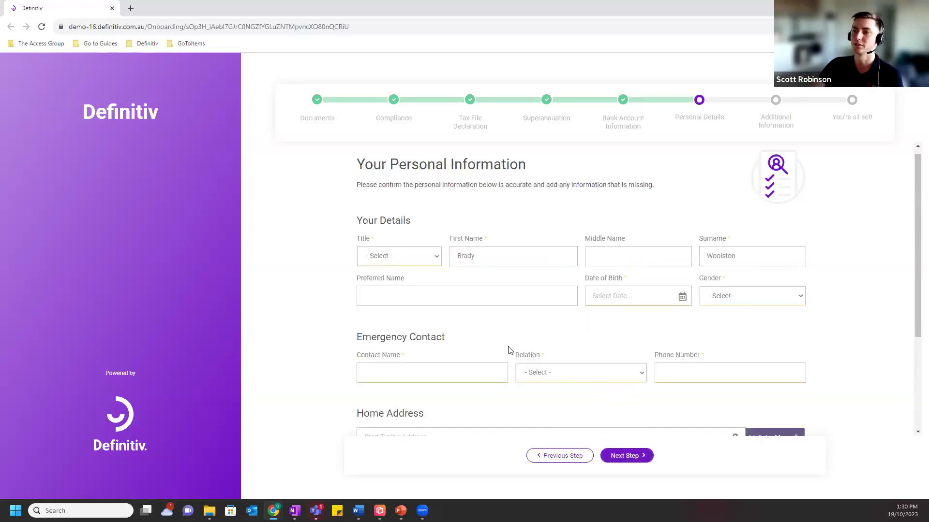
Enter the street number in Home Address and accept the first suggested address.
{"action": "scroll", "coordinate": [508, 350], "scroll_direction": "down", "scroll_amount": 3}
{"action": "left_click", "coordinate": [499, 305]}
{"action": "type", "text": "198"}
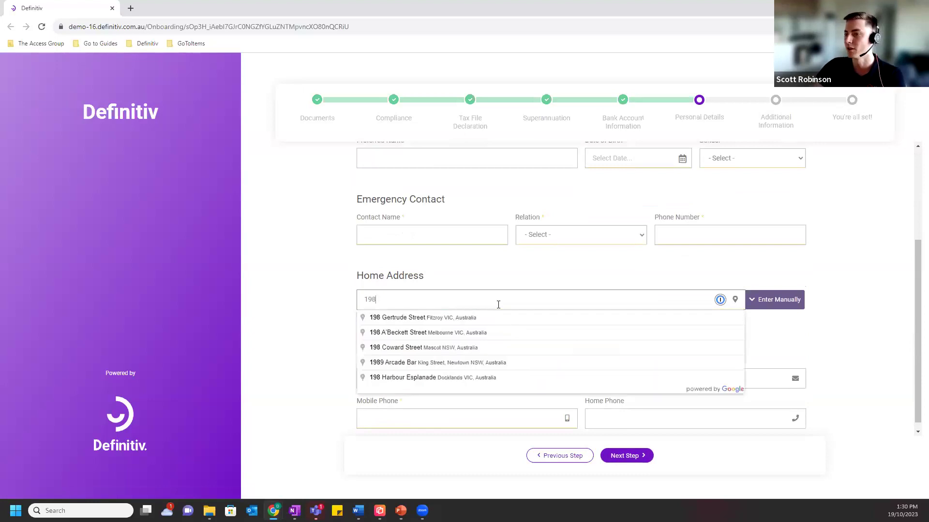
{"action": "left_click", "coordinate": [474, 319]}
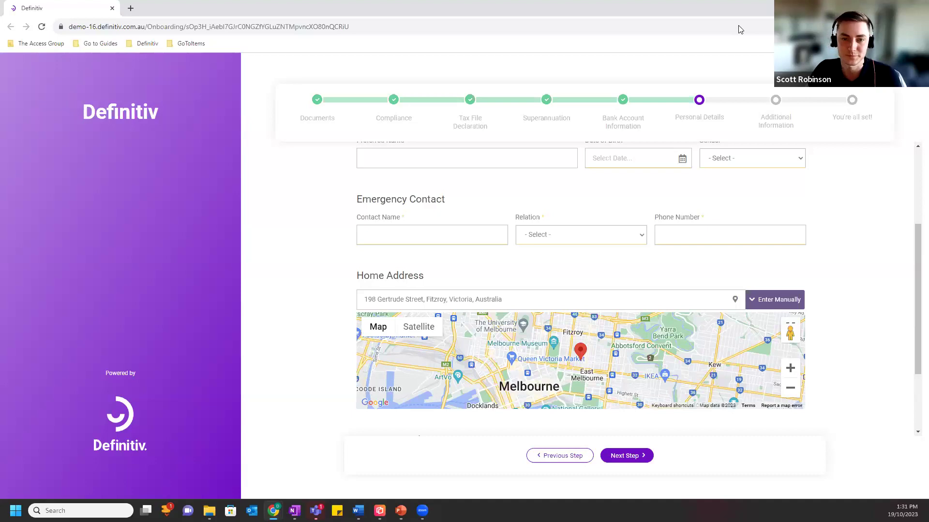
Switch back to the PowerPoint slideshow and advance two slides to the Employee slide.
{"action": "key", "text": "alt+Tab"}
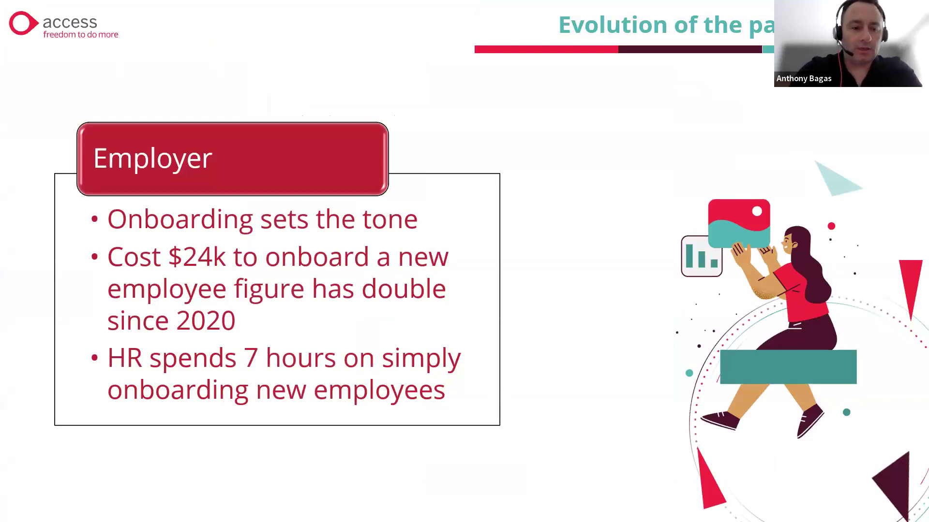
{"action": "left_click", "coordinate": [49, 344]}
{"action": "left_click", "coordinate": [49, 343]}
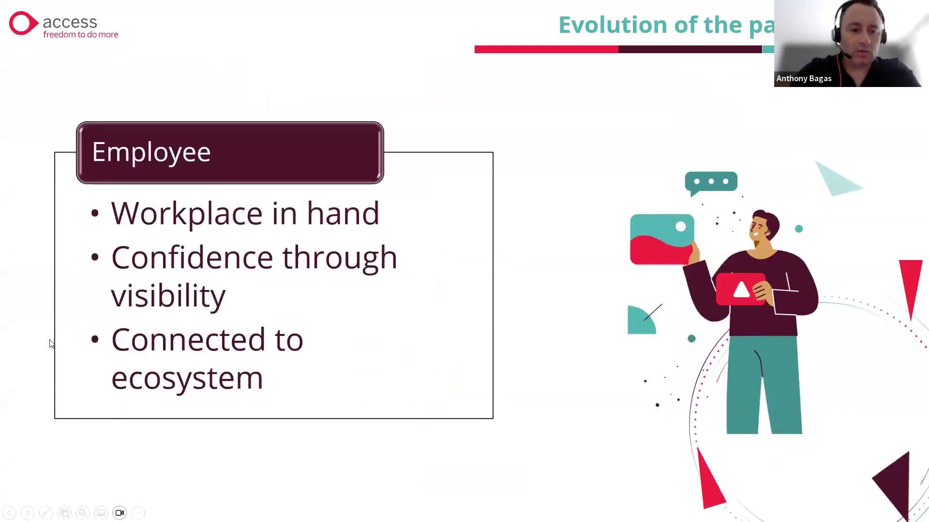